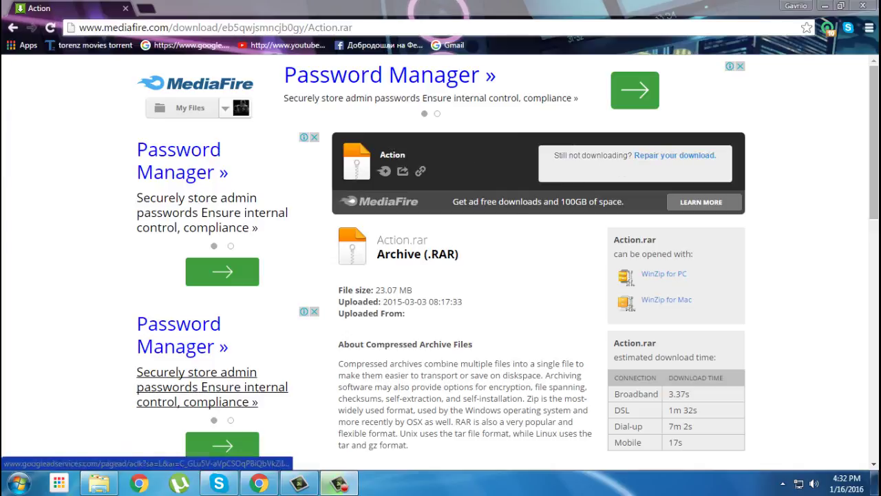
Close the browser, place the Action archive mid-desktop, and extract it into its own Action folder
{"action": "left_click", "coordinate": [860, 5]}
{"action": "left_click_drag", "start_coordinate": [472, 41], "coordinate": [466, 227]}
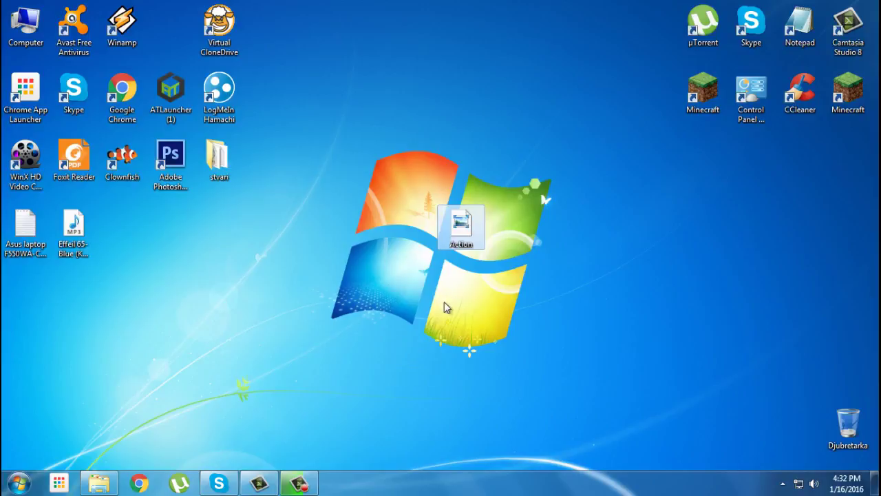
{"action": "right_click", "coordinate": [470, 227]}
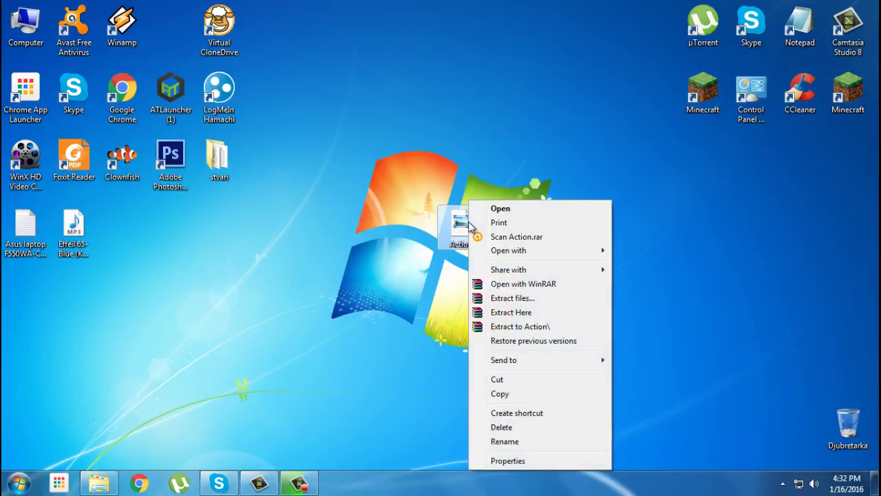
{"action": "left_click", "coordinate": [513, 328]}
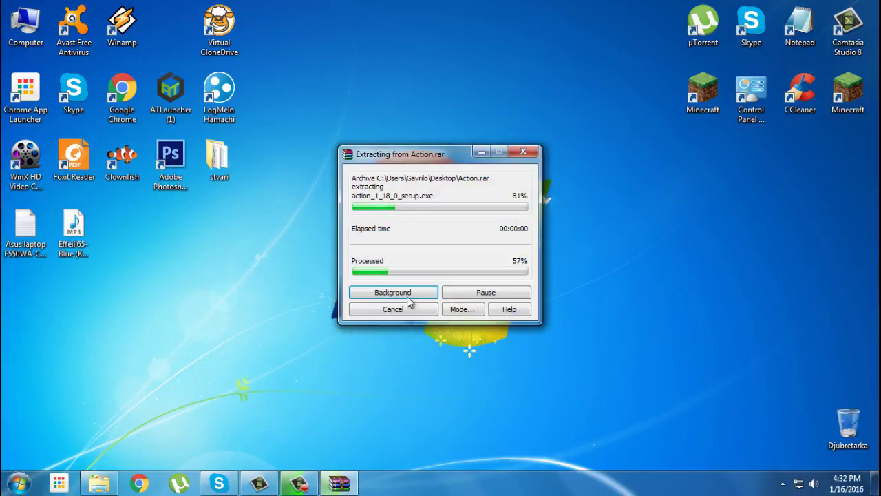
Move the Action archive to the recycle bin and permanently delete it by emptying the bin
{"action": "left_click_drag", "start_coordinate": [465, 232], "coordinate": [852, 429]}
{"action": "right_click", "coordinate": [852, 428]}
{"action": "left_click", "coordinate": [796, 337]}
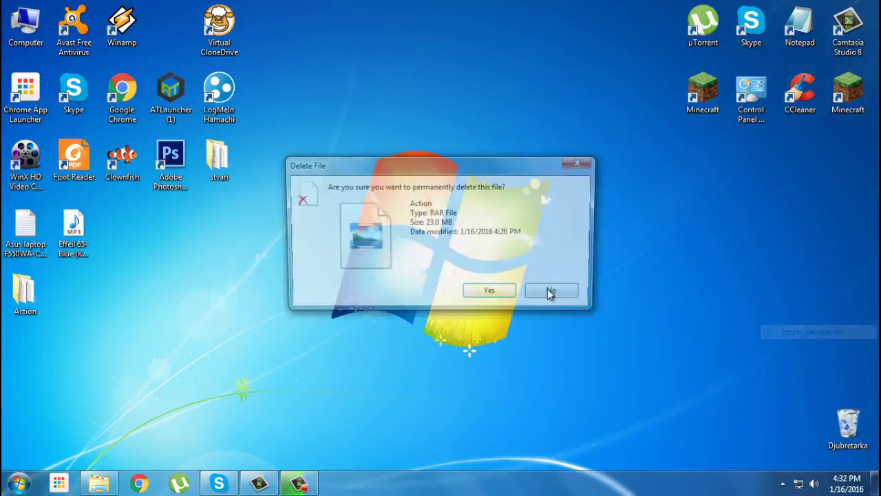
{"action": "left_click", "coordinate": [491, 293]}
Place the extracted Action folder mid-desktop, open it, and look inside its crack subfolder before returning
{"action": "left_click_drag", "start_coordinate": [26, 293], "coordinate": [469, 310]}
{"action": "double_click", "coordinate": [500, 303]}
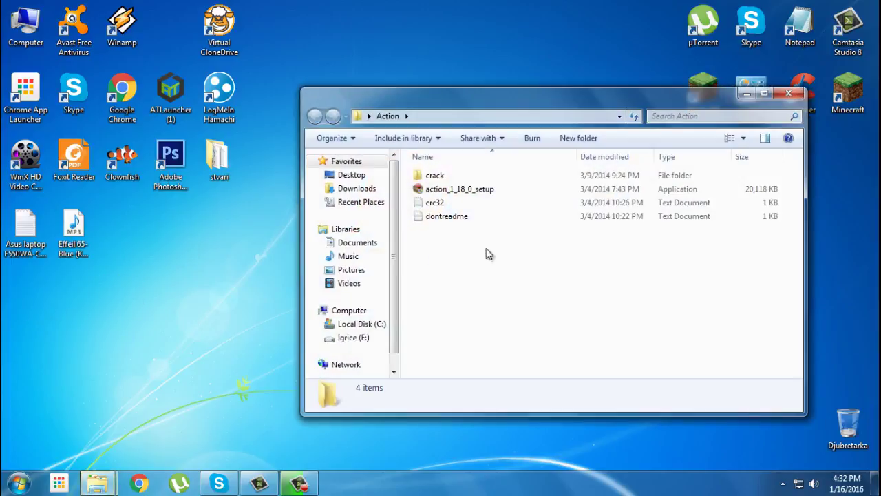
{"action": "double_click", "coordinate": [486, 176]}
{"action": "left_click", "coordinate": [314, 117]}
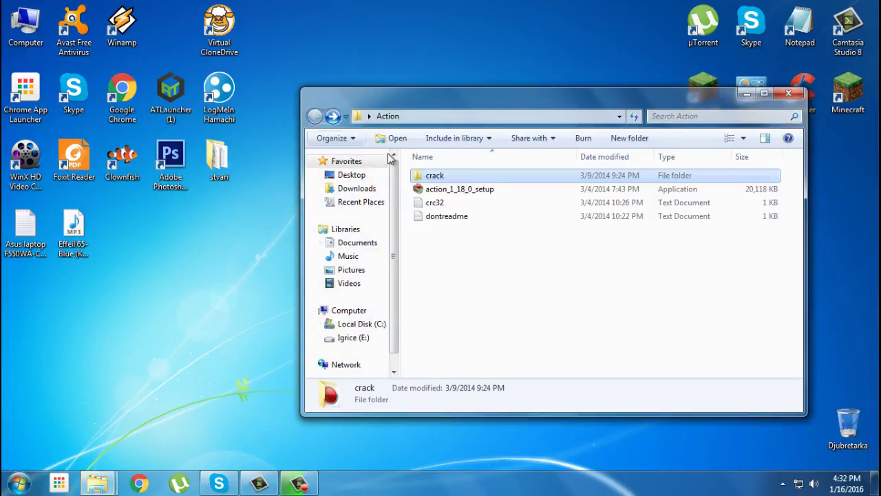
Launch action_1_18_0_setup and choose English as the installer language
{"action": "double_click", "coordinate": [460, 190]}
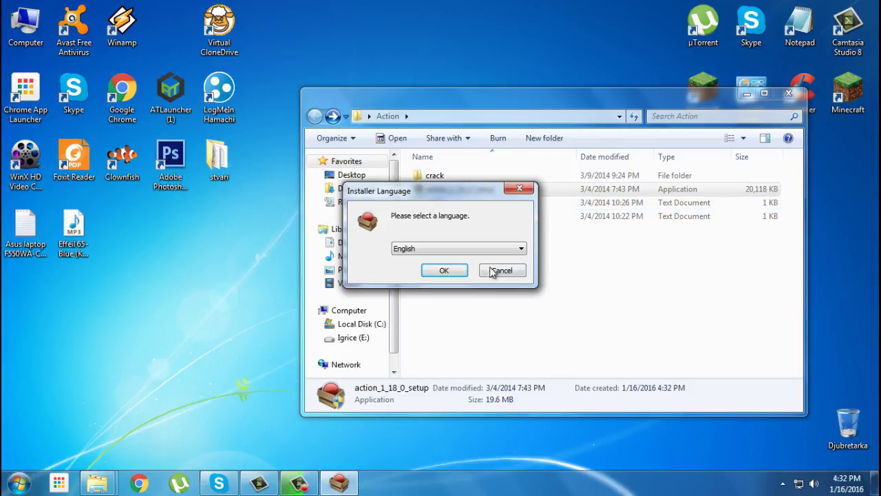
{"action": "left_click", "coordinate": [436, 250]}
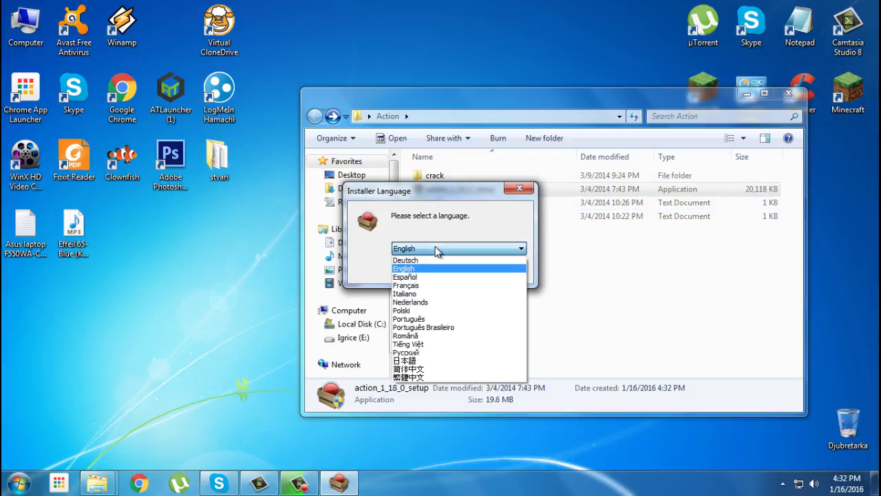
{"action": "left_click", "coordinate": [437, 268]}
{"action": "left_click", "coordinate": [448, 272]}
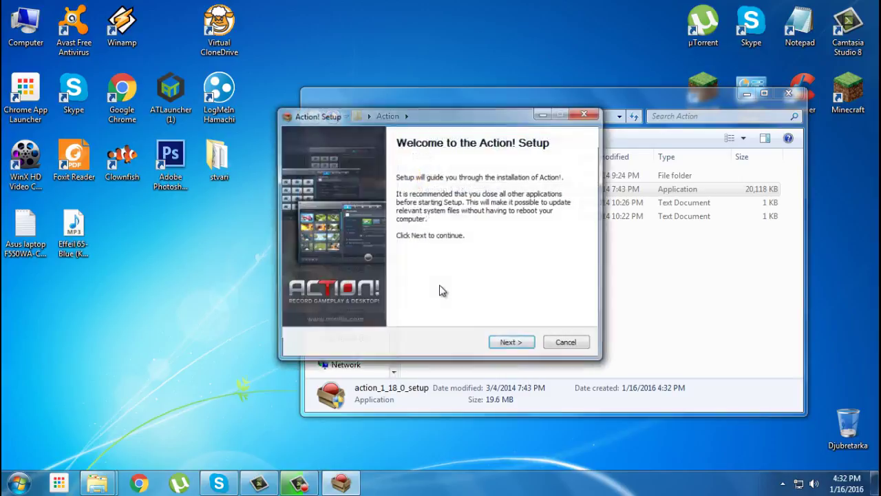
Accept the license agreement and set the destination folder to E:\Program Files (x86)\Mirillis\Action!
{"action": "left_click", "coordinate": [513, 346]}
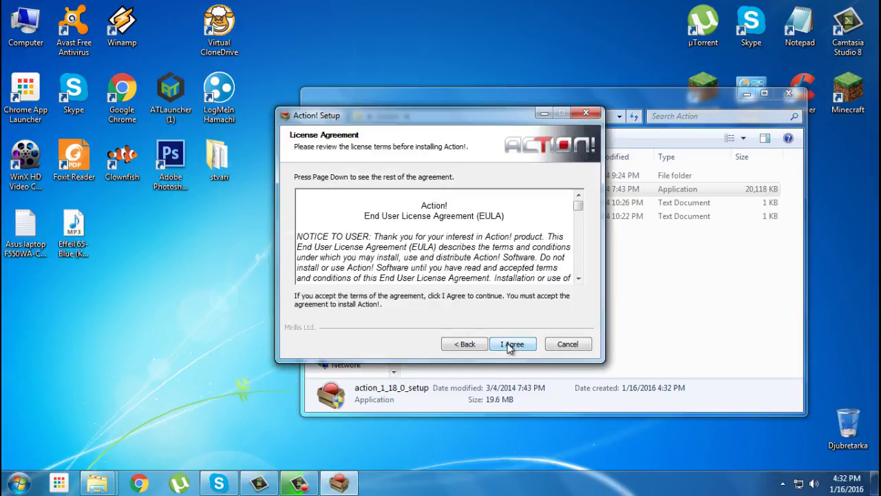
{"action": "left_click", "coordinate": [510, 344]}
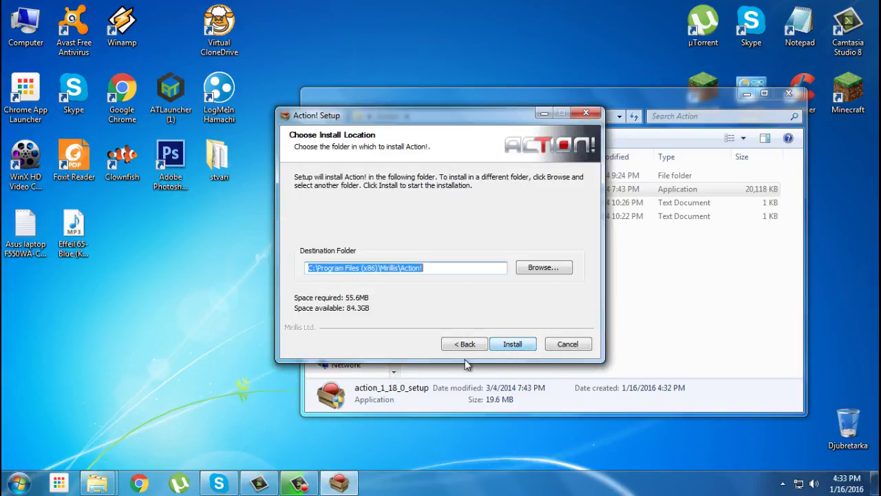
{"action": "left_click", "coordinate": [311, 268]}
{"action": "key", "text": "BackSpace"}
{"action": "type", "text": "E"}
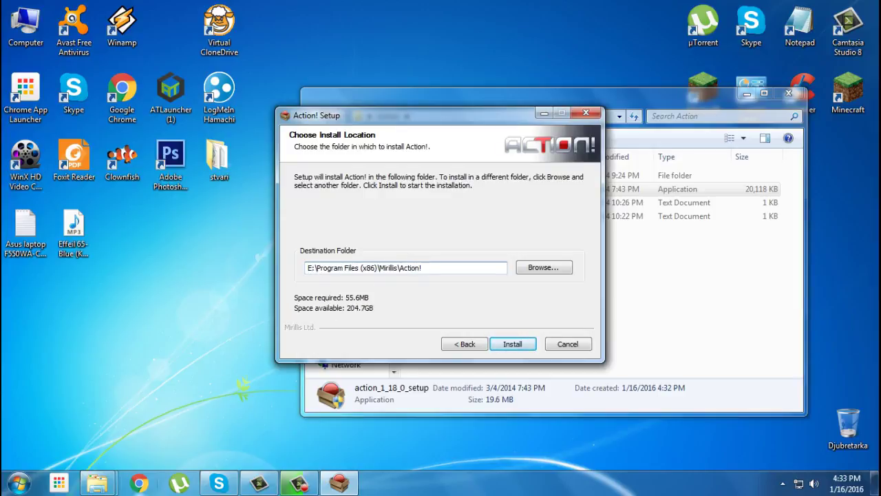
View the computer's hard drives and their free space, and close the drive overview
{"action": "mouse_move", "coordinate": [105, 487]}
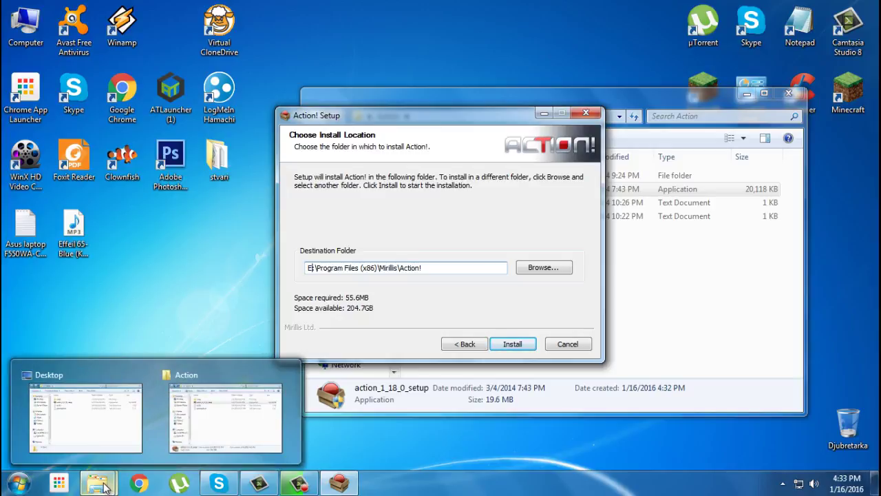
{"action": "left_click", "coordinate": [19, 483]}
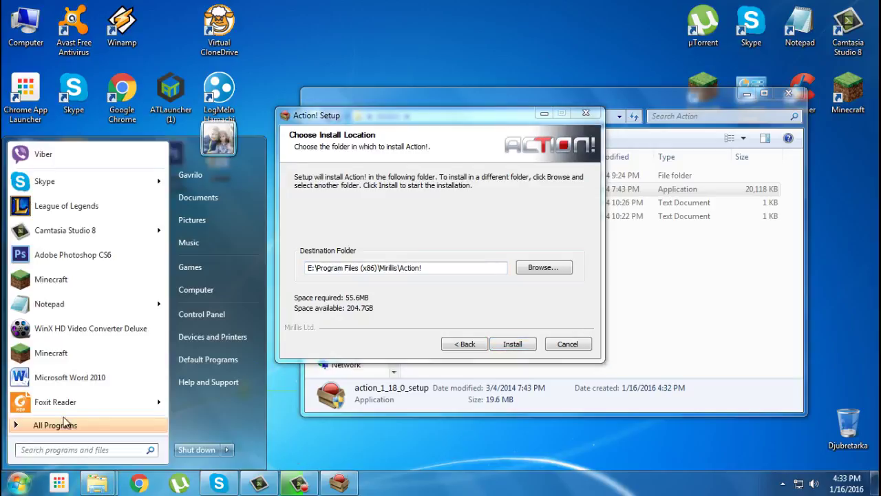
{"action": "left_click", "coordinate": [212, 290]}
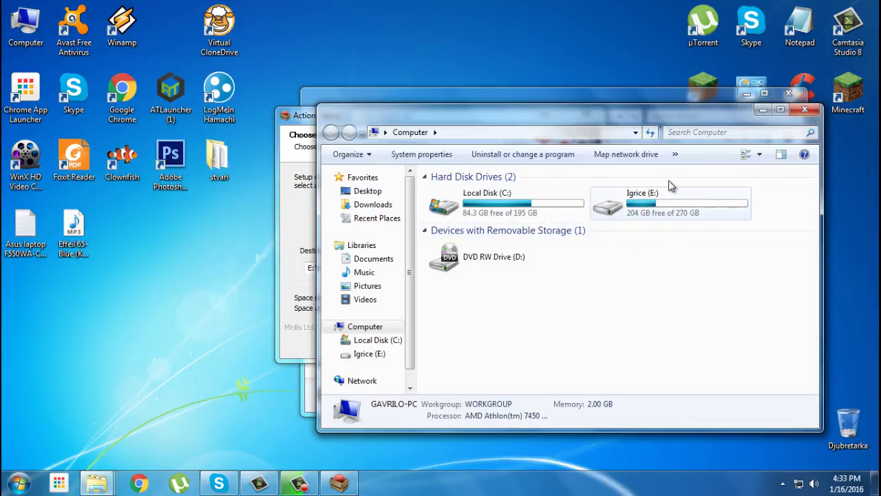
{"action": "left_click", "coordinate": [804, 112]}
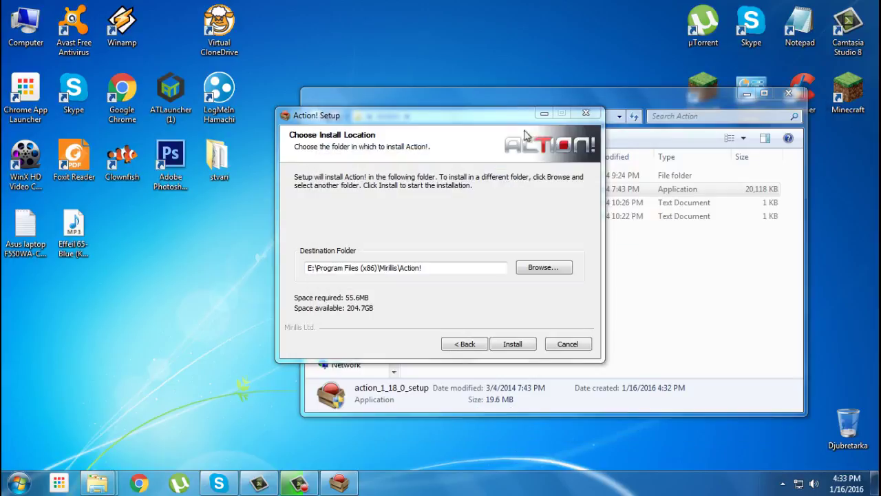
Install Action!, finish the setup wizard, and close the browser window it opens
{"action": "left_click", "coordinate": [507, 344]}
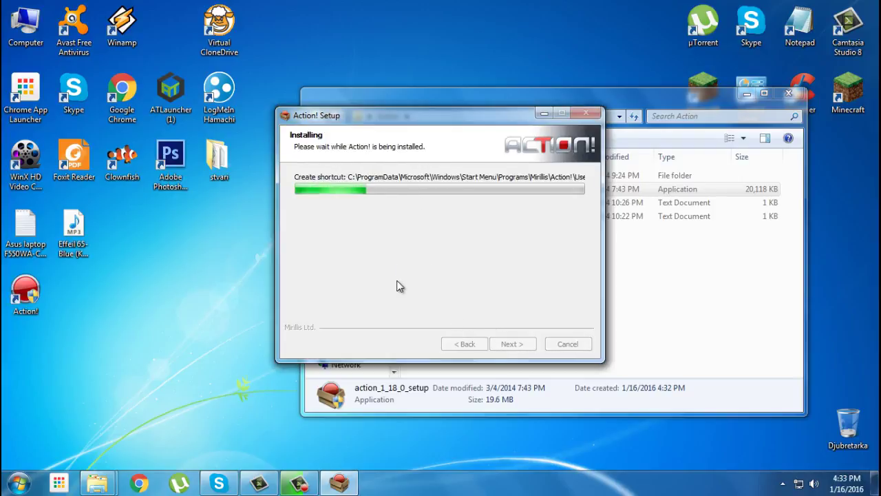
{"action": "left_click", "coordinate": [513, 343]}
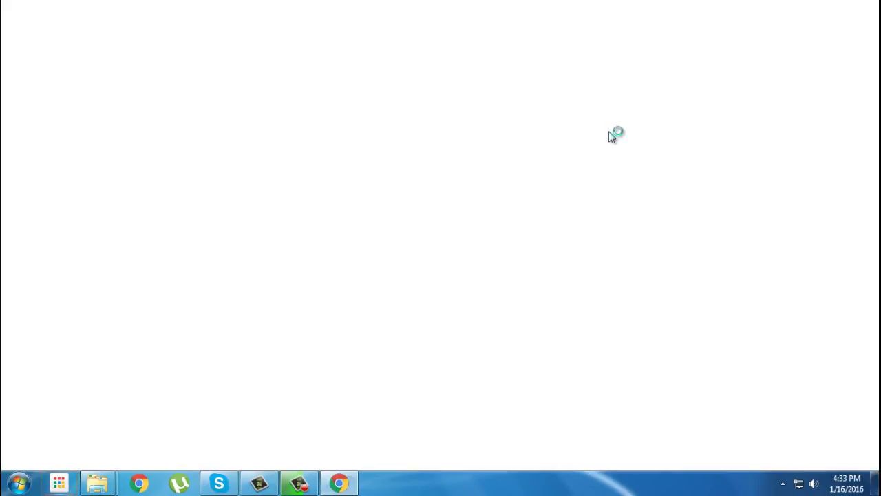
{"action": "right_click", "coordinate": [348, 486]}
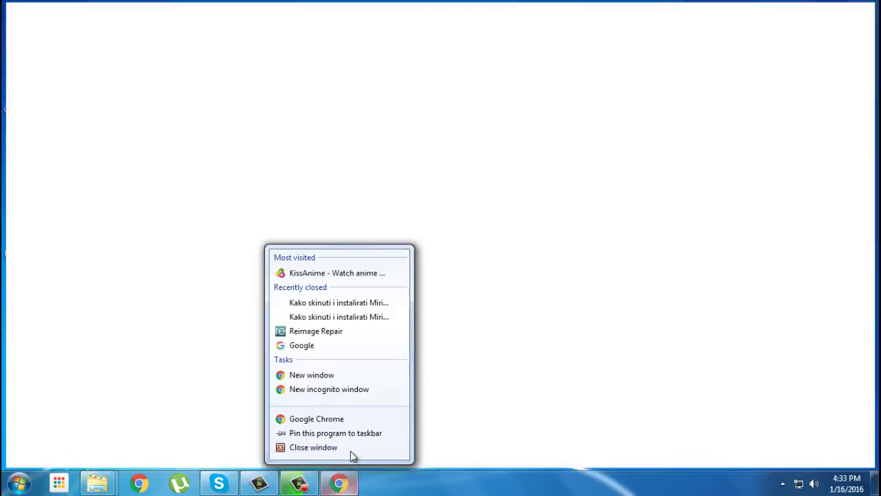
{"action": "left_click", "coordinate": [351, 452]}
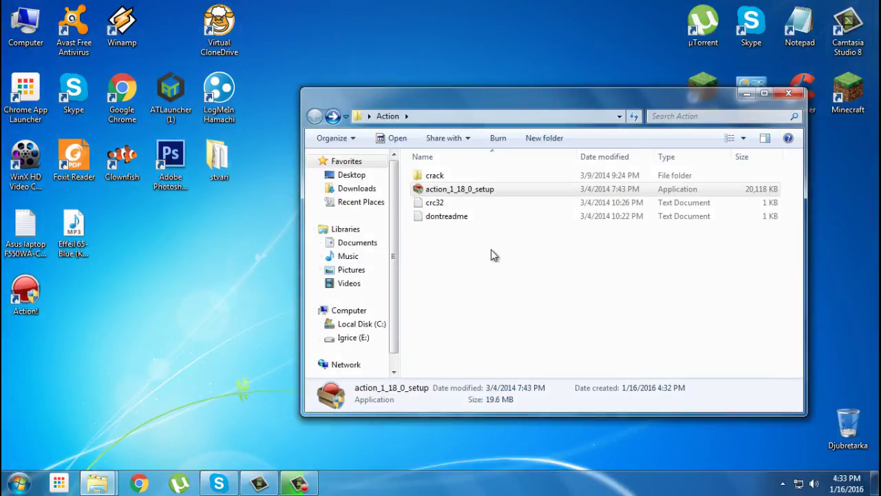
Close the Action folder window, place the Action! shortcut mid-desktop, and move the Action folder into the stvari folder
{"action": "left_click", "coordinate": [789, 98]}
{"action": "left_click_drag", "start_coordinate": [25, 293], "coordinate": [464, 169]}
{"action": "left_click_drag", "start_coordinate": [509, 295], "coordinate": [229, 172]}
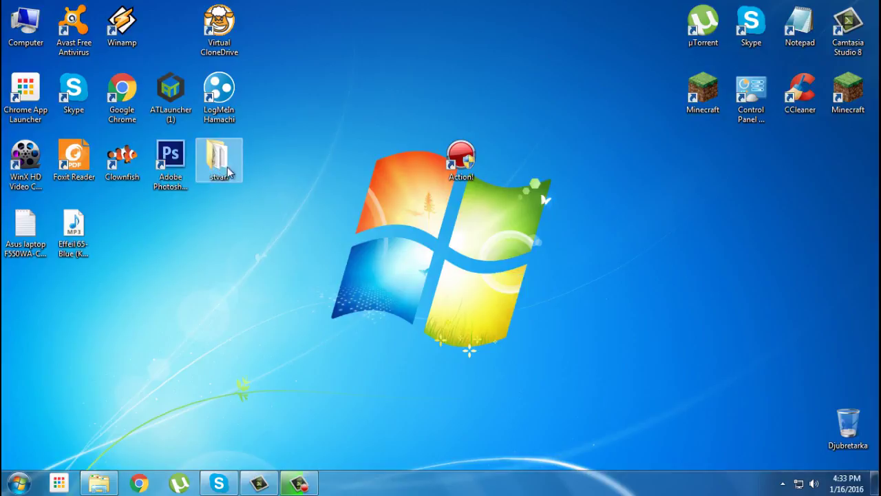
{"action": "left_click_drag", "start_coordinate": [449, 189], "coordinate": [464, 173]}
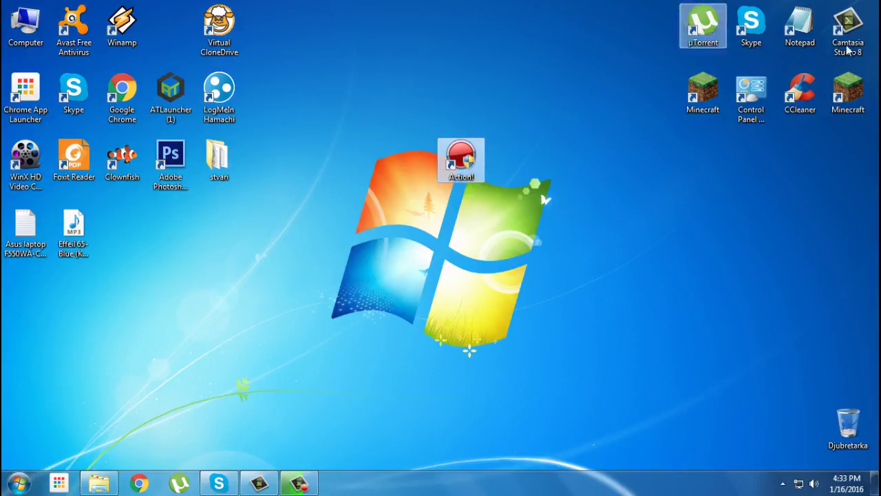
Open the Action! shortcut's file location and move its window lower on the desktop
{"action": "right_click", "coordinate": [475, 162]}
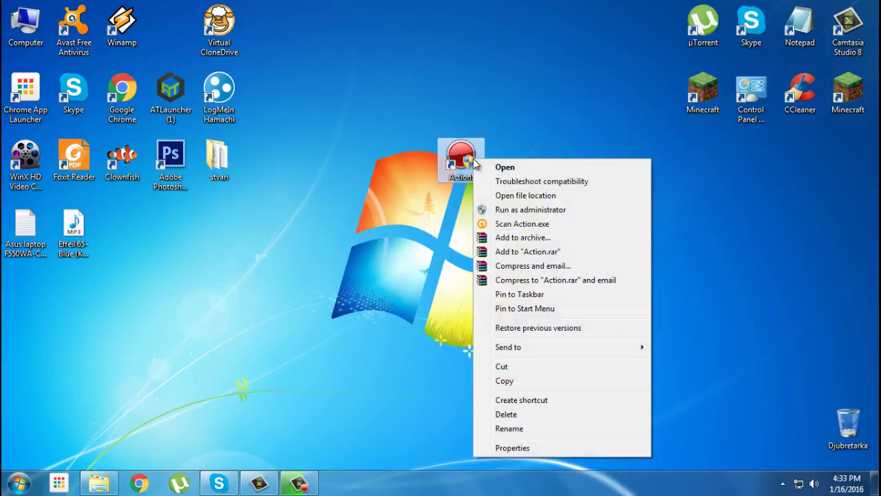
{"action": "left_click", "coordinate": [513, 196]}
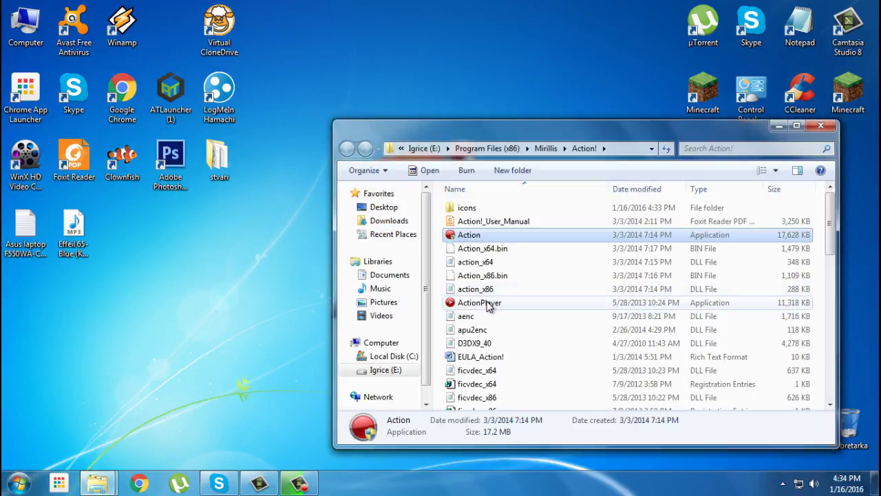
{"action": "scroll", "coordinate": [640, 296], "scroll_direction": "down", "scroll_amount": 4}
{"action": "scroll", "coordinate": [632, 272], "scroll_direction": "up", "scroll_amount": 4}
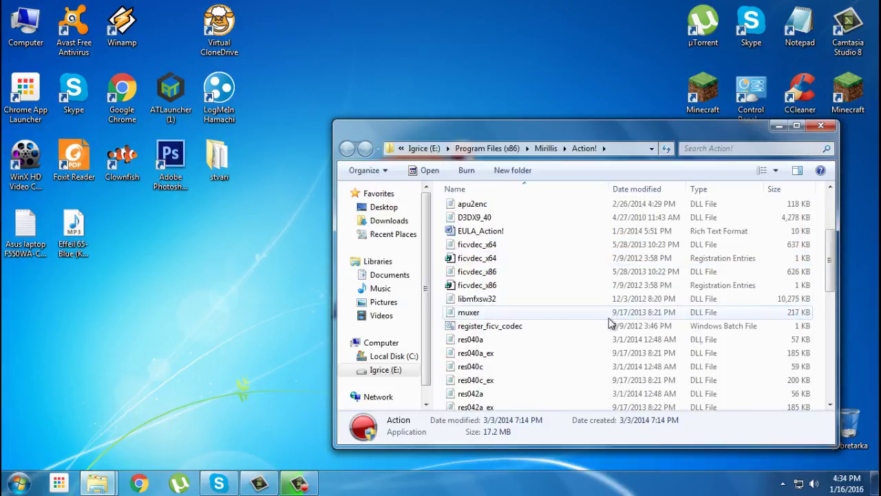
{"action": "left_click_drag", "start_coordinate": [486, 135], "coordinate": [502, 196]}
Open the Action folder inside stvari and position its window beside the installation folder
{"action": "double_click", "coordinate": [213, 164]}
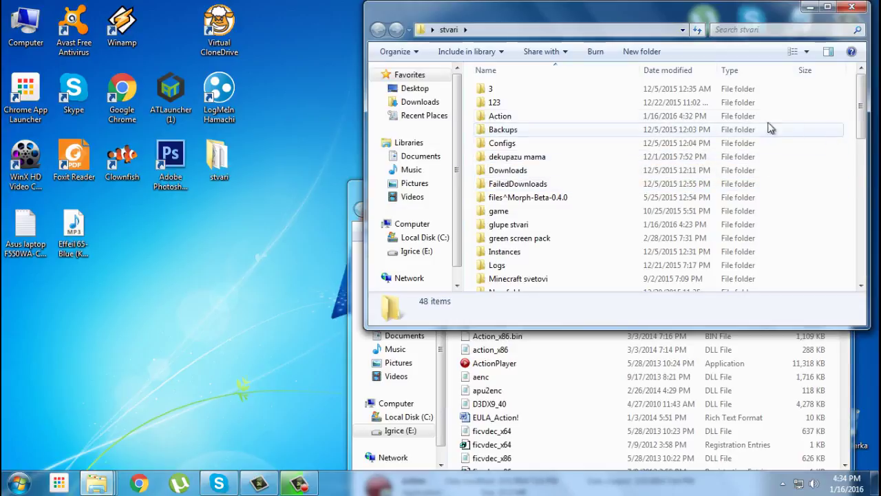
{"action": "left_click_drag", "start_coordinate": [562, 116], "coordinate": [509, 122]}
{"action": "left_click", "coordinate": [507, 117]}
{"action": "double_click", "coordinate": [509, 119]}
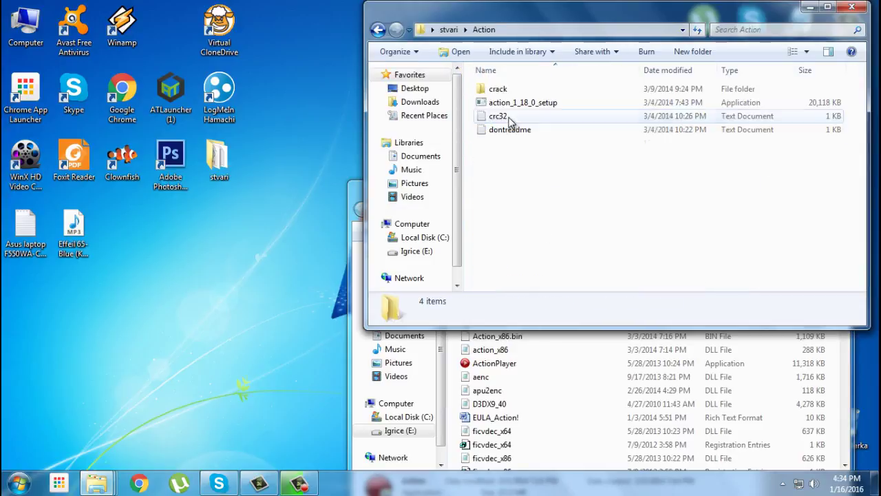
{"action": "left_click_drag", "start_coordinate": [490, 15], "coordinate": [154, 168]}
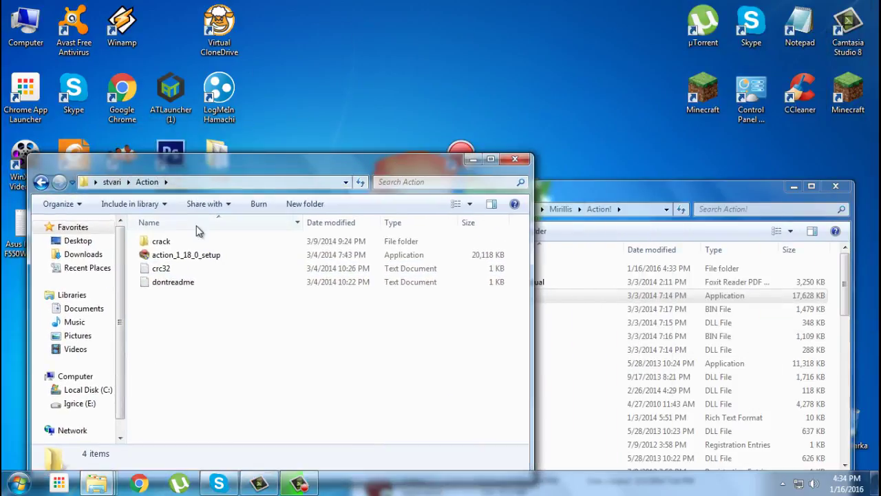
Copy dontcrack from the crack folder into the Action! installation folder, and close the crack folder
{"action": "double_click", "coordinate": [205, 241]}
{"action": "left_click_drag", "start_coordinate": [214, 160], "coordinate": [113, 163]}
{"action": "left_click_drag", "start_coordinate": [272, 250], "coordinate": [454, 303]}
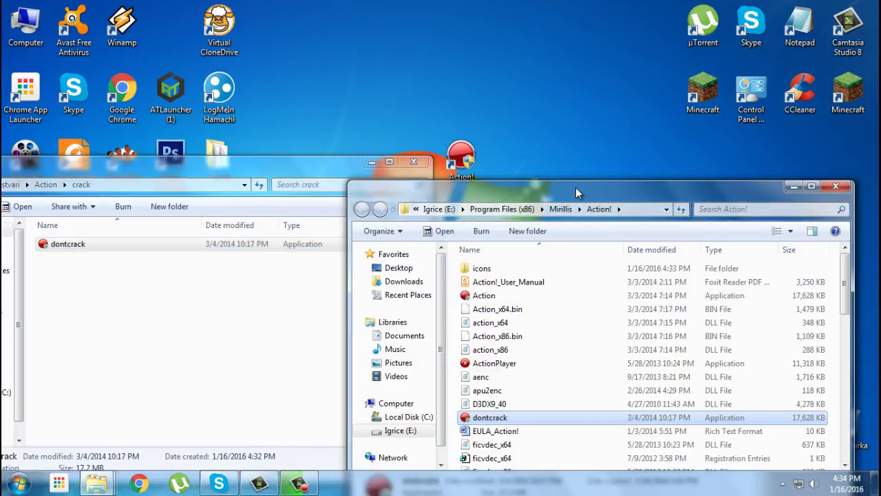
{"action": "left_click", "coordinate": [414, 160]}
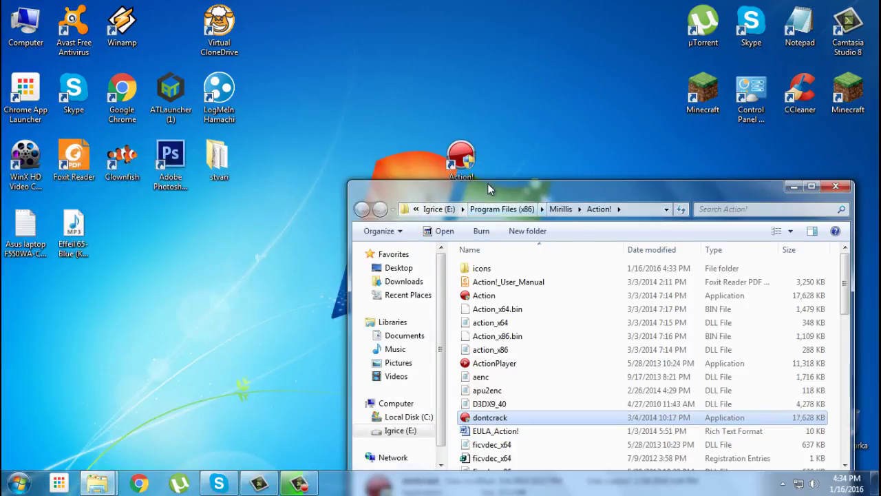
Create a desktop shortcut to dontcrack, close the installation folder, and dismiss the performance notification
{"action": "left_click_drag", "start_coordinate": [480, 190], "coordinate": [357, 127]}
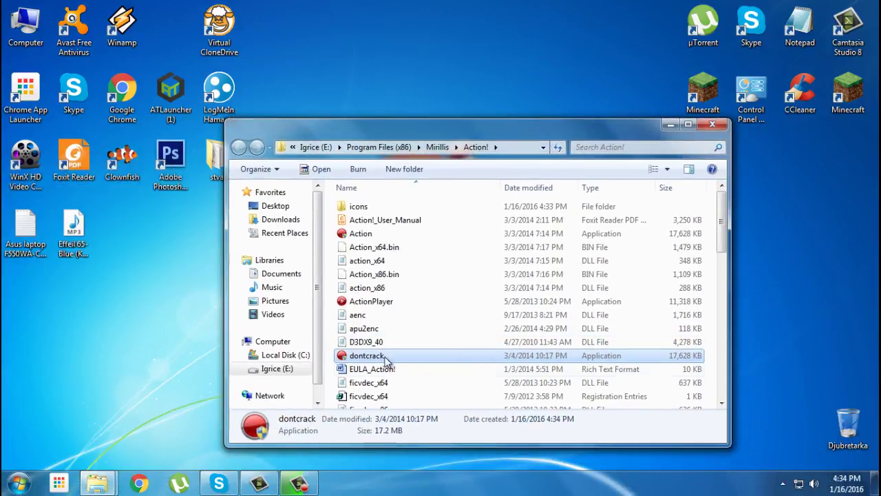
{"action": "left_click_drag", "start_coordinate": [384, 358], "coordinate": [417, 60]}
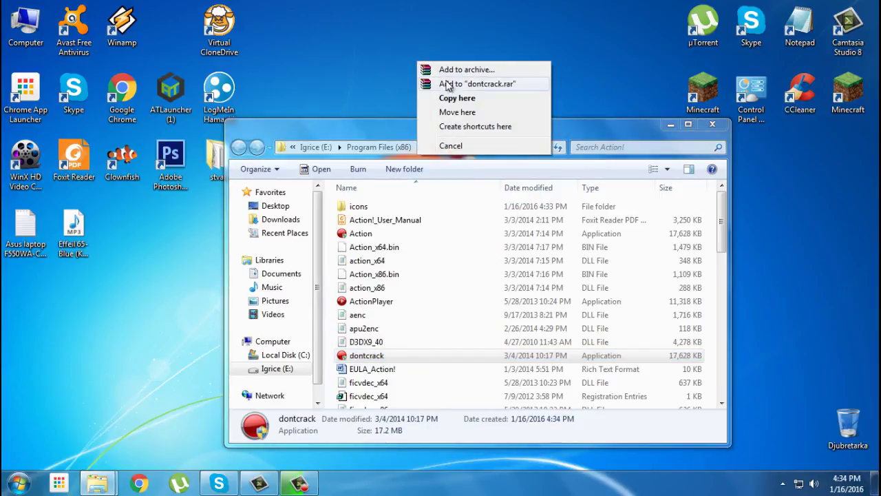
{"action": "left_click", "coordinate": [475, 126]}
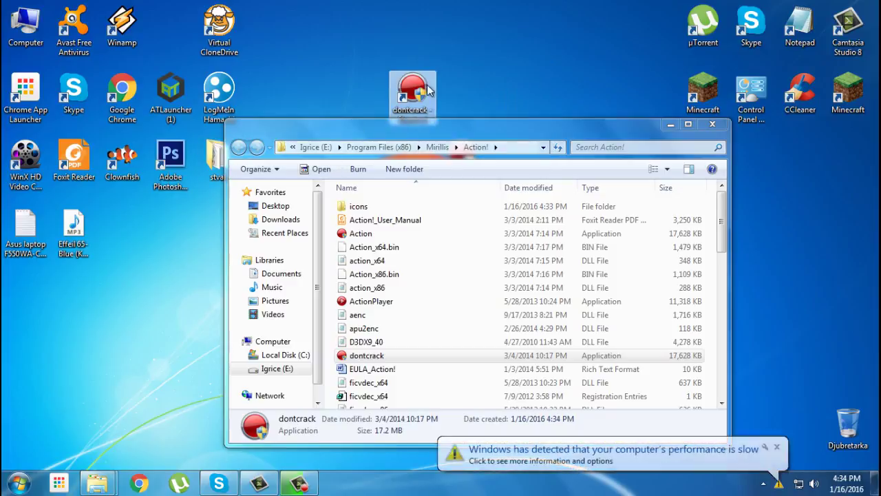
{"action": "left_click_drag", "start_coordinate": [641, 128], "coordinate": [606, 180]}
{"action": "left_click", "coordinate": [679, 176]}
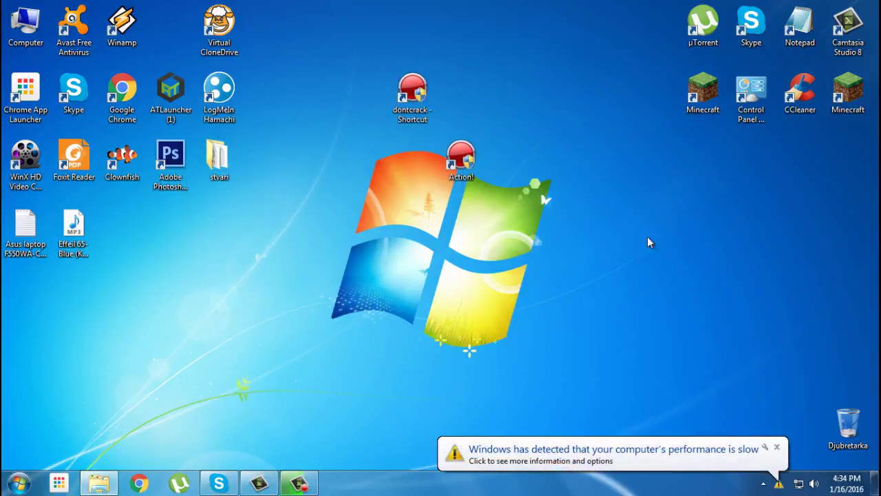
{"action": "left_click", "coordinate": [777, 447]}
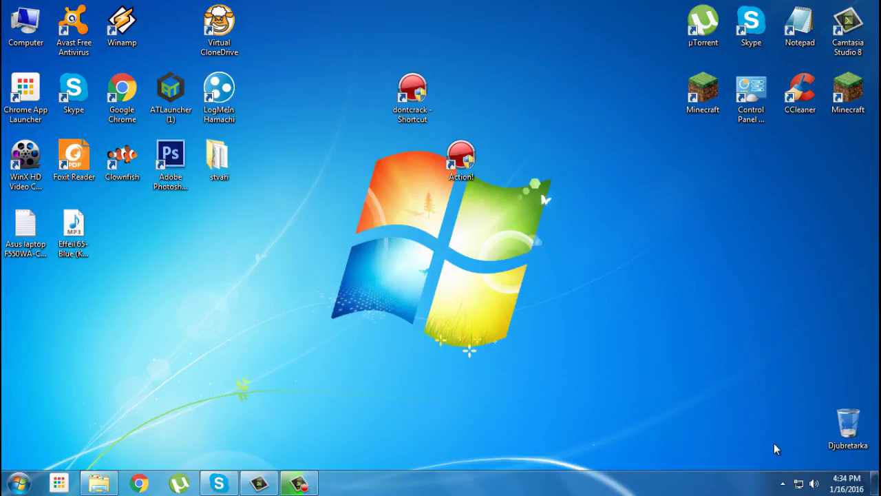
Move the original Action! desktop shortcut into the stvari folder and rename the dontcrack shortcut as Action!
{"action": "left_click_drag", "start_coordinate": [475, 181], "coordinate": [224, 173]}
{"action": "right_click", "coordinate": [413, 110]}
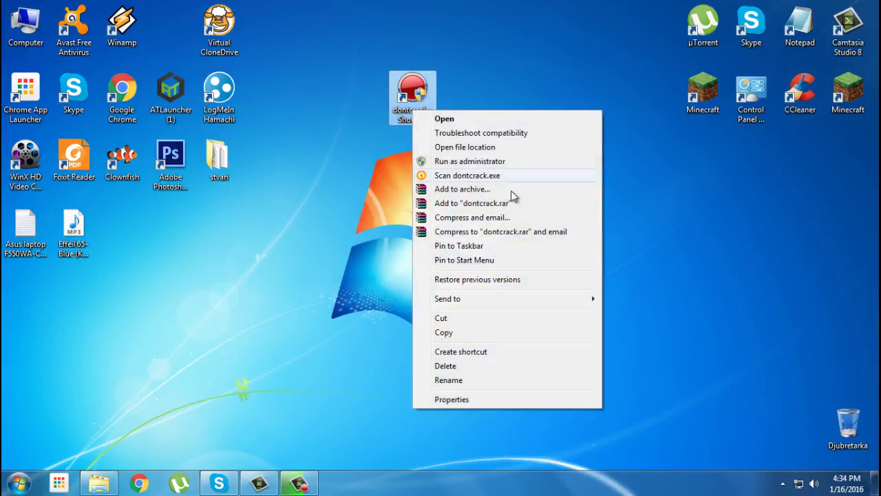
{"action": "left_click", "coordinate": [458, 379]}
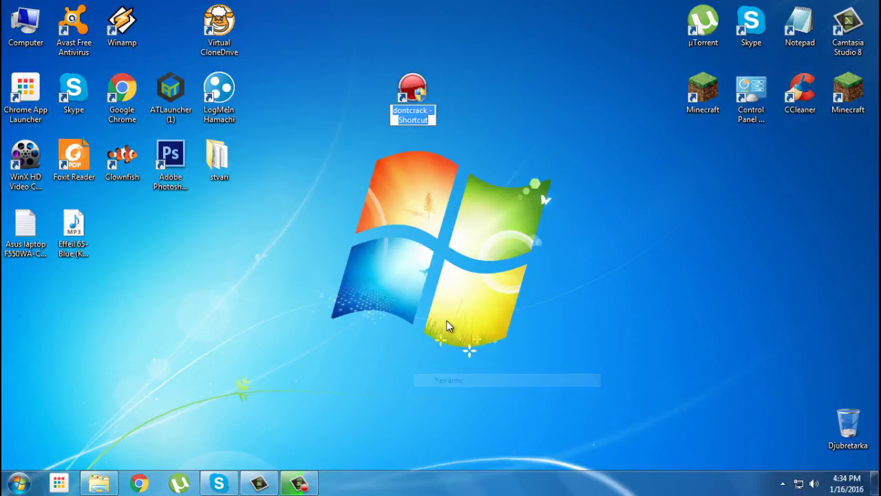
{"action": "type", "text": "Action!"}
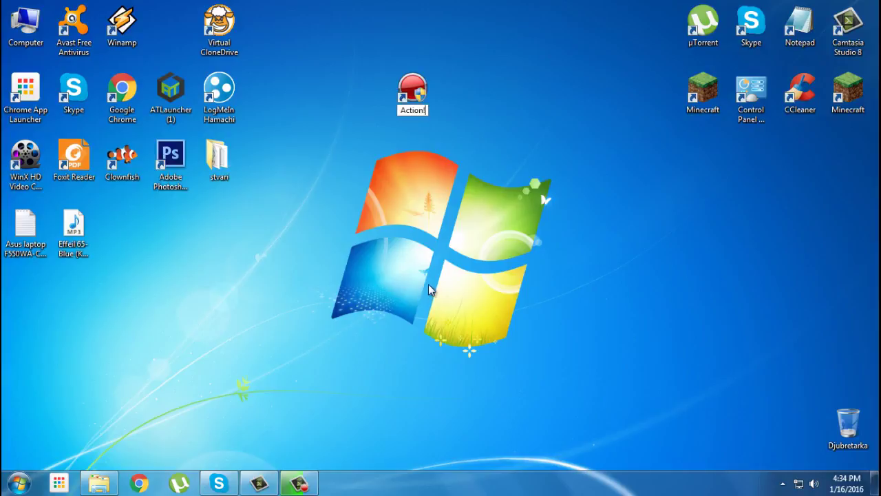
{"action": "key", "text": "Return"}
Place the renamed Action! shortcut in the desktop's empty spot between Winamp and Virtual CloneDrive, and clear the selection
{"action": "left_click_drag", "start_coordinate": [415, 72], "coordinate": [172, 13]}
{"action": "left_click", "coordinate": [362, 150]}
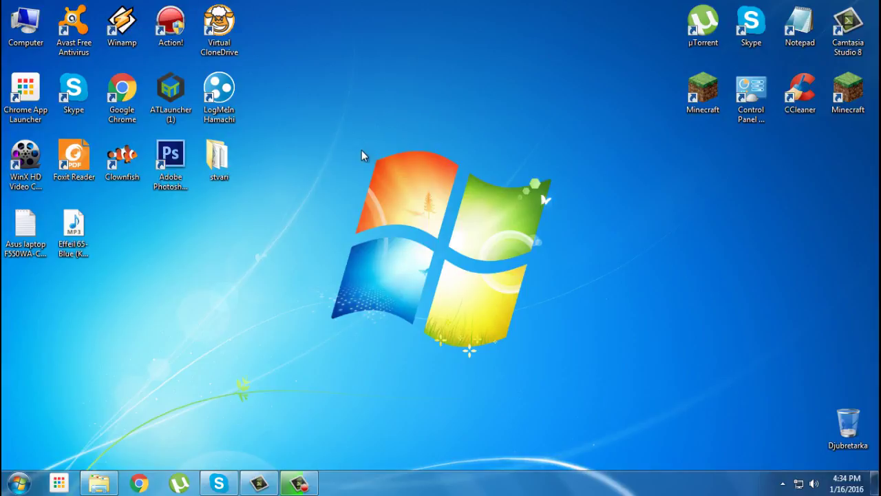
{"action": "left_click", "coordinate": [299, 482]}
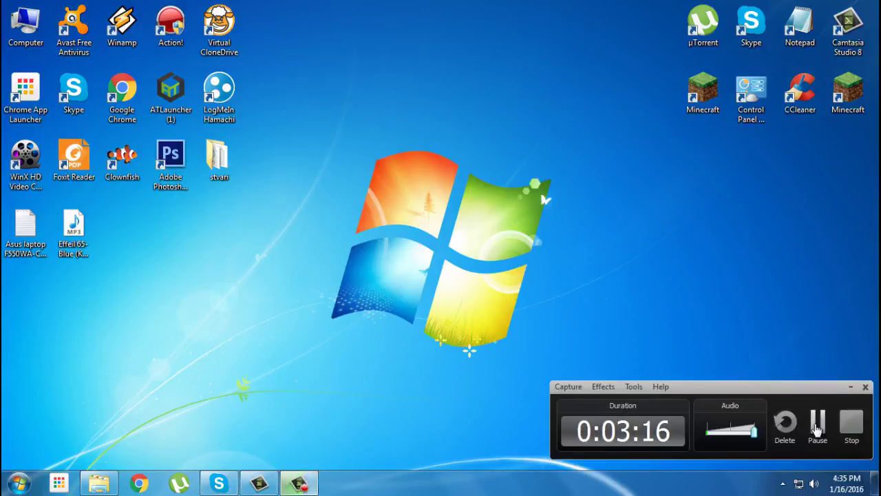
{"action": "left_click", "coordinate": [851, 430]}
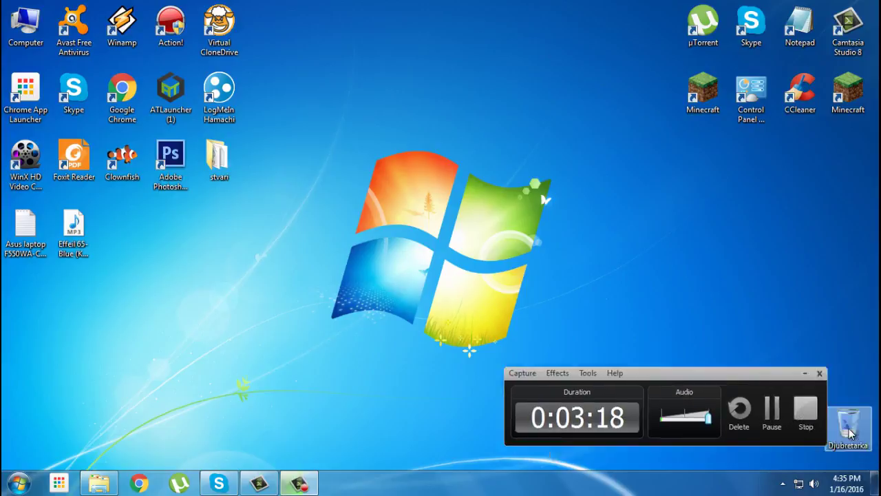